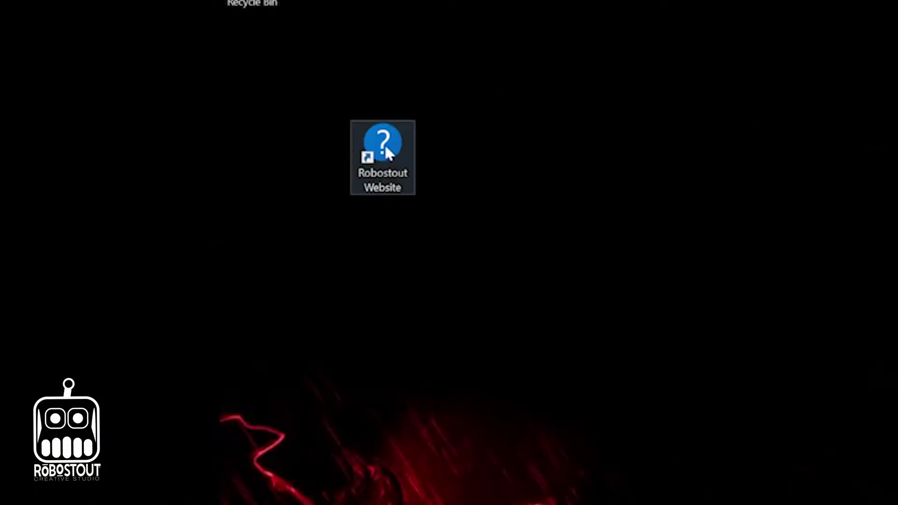
Move the Robostout Website shortcut lower on the desktop.
{"action": "left_click_drag", "start_coordinate": [386, 148], "coordinate": [386, 237]}
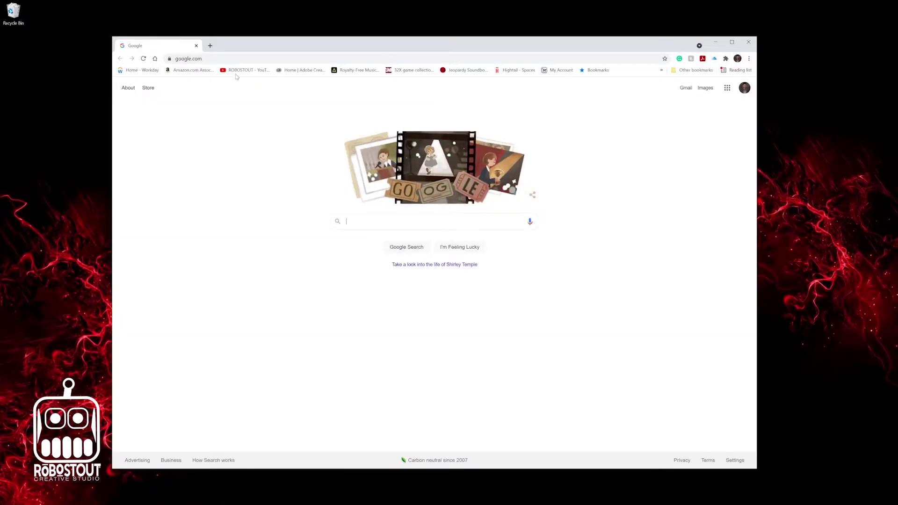
{"action": "left_click", "coordinate": [225, 59]}
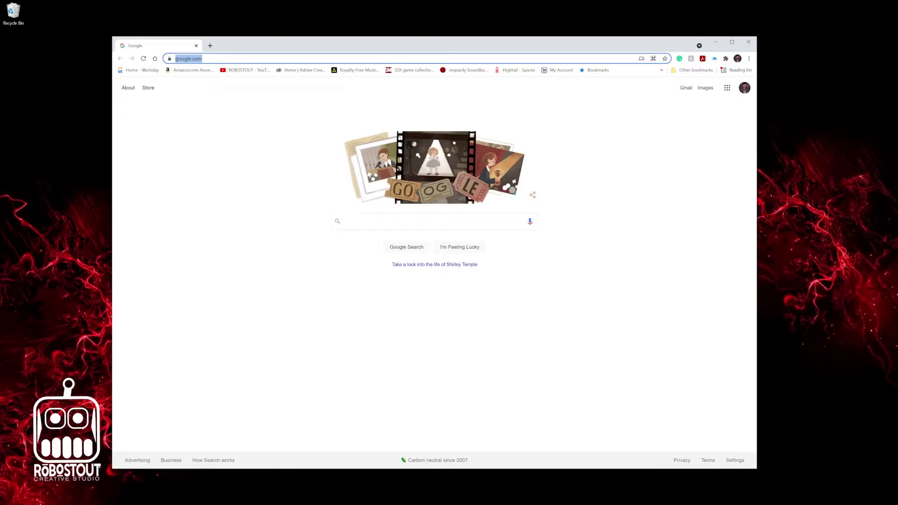
{"action": "type", "text": "www"}
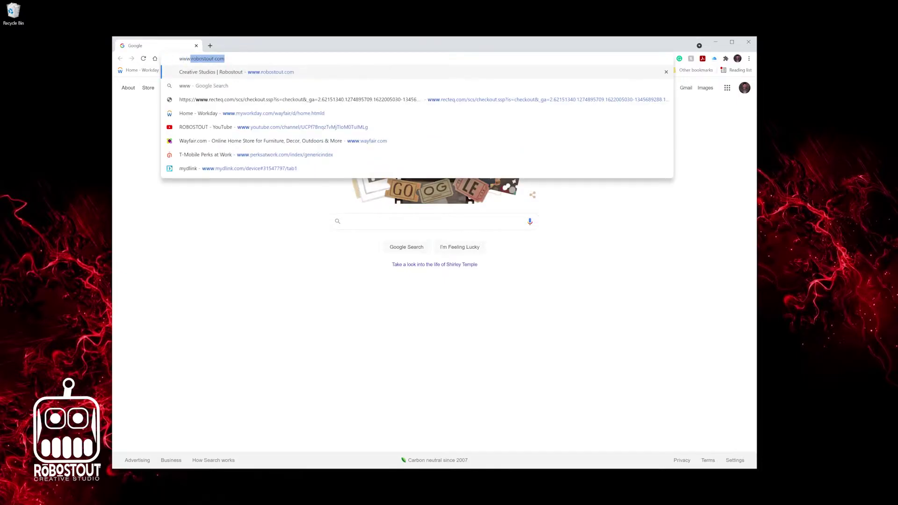
{"action": "type", "text": ".robostou"}
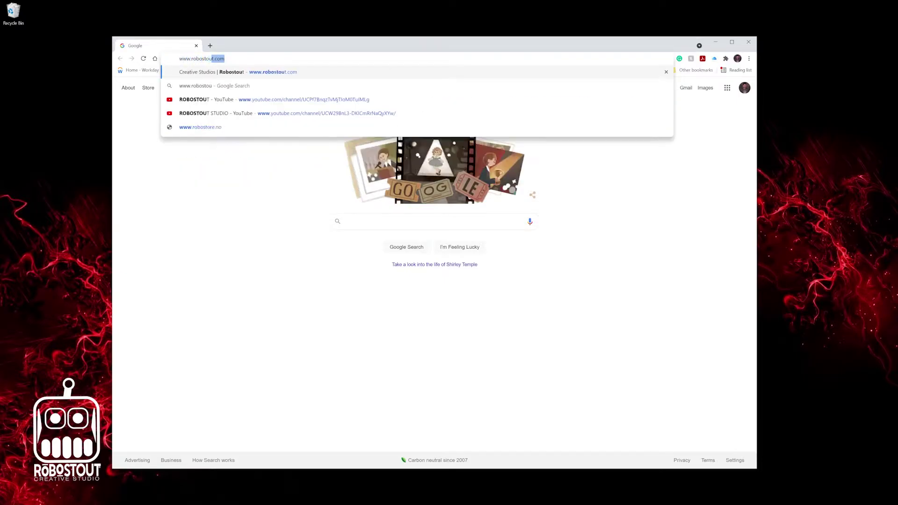
{"action": "type", "text": "t.com"}
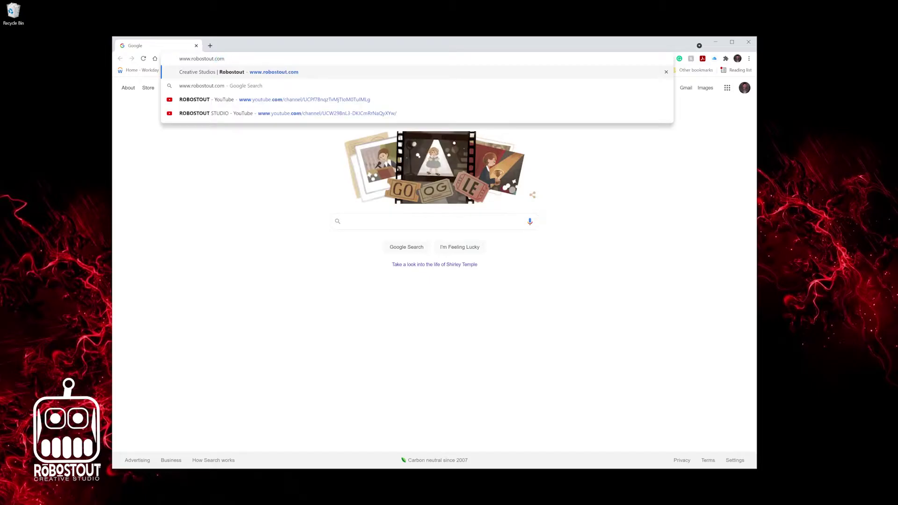
{"action": "key", "text": "Return"}
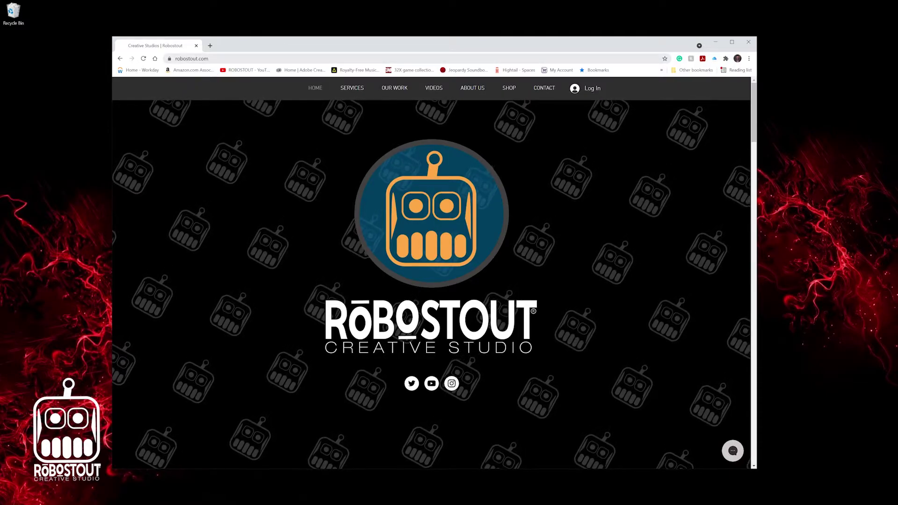
Drag the robostout.com site link onto the desktop as a shortcut, close Chrome, and test it.
{"action": "left_click", "coordinate": [262, 58]}
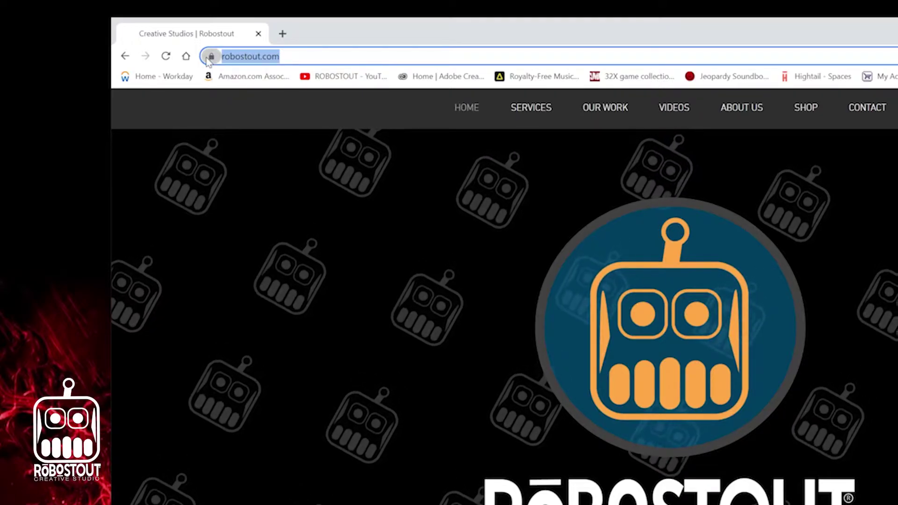
{"action": "left_click_drag", "start_coordinate": [210, 57], "coordinate": [0, 123]}
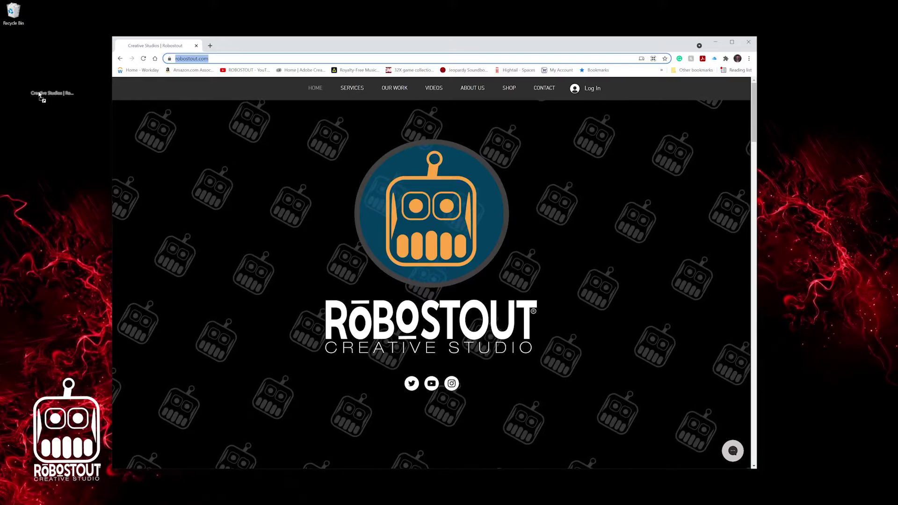
{"action": "left_click_drag", "start_coordinate": [40, 96], "coordinate": [41, 107]}
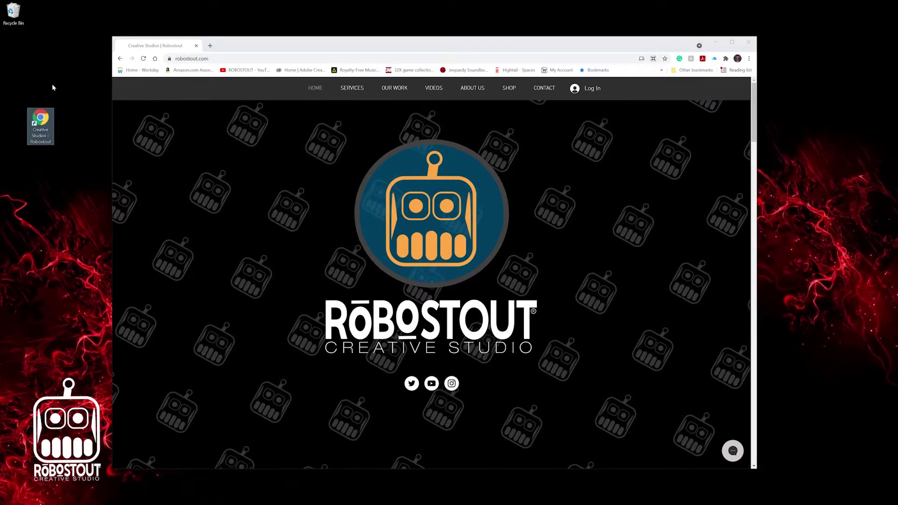
{"action": "left_click", "coordinate": [749, 42]}
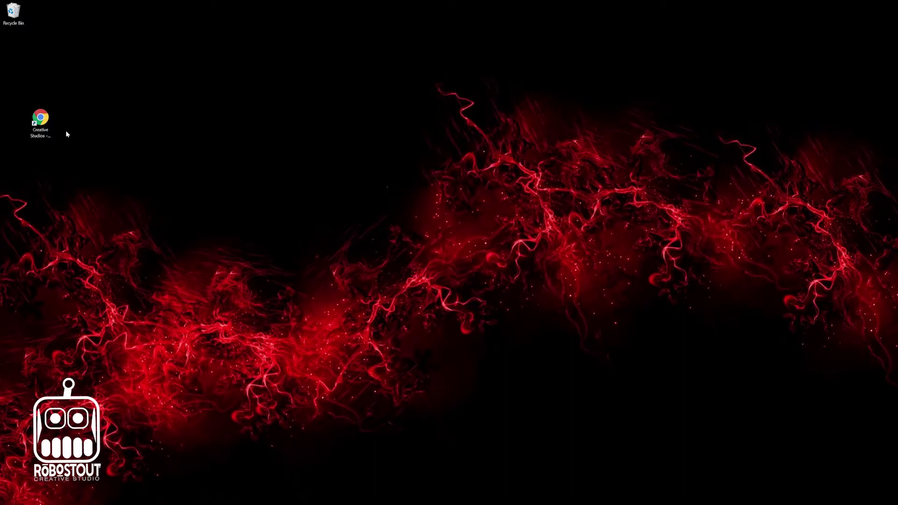
{"action": "double_click", "coordinate": [41, 120]}
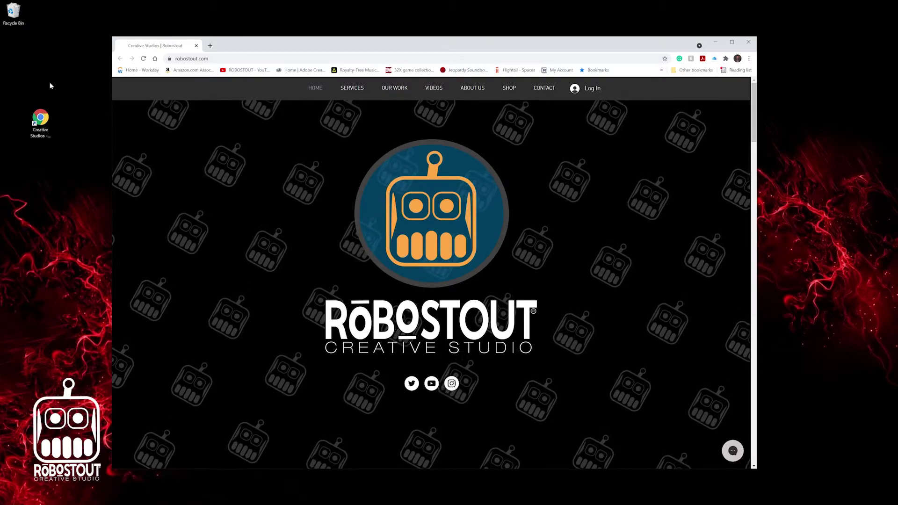
Rename the Creative Studios desktop shortcut to 'Robostout website'.
{"action": "left_click", "coordinate": [41, 133]}
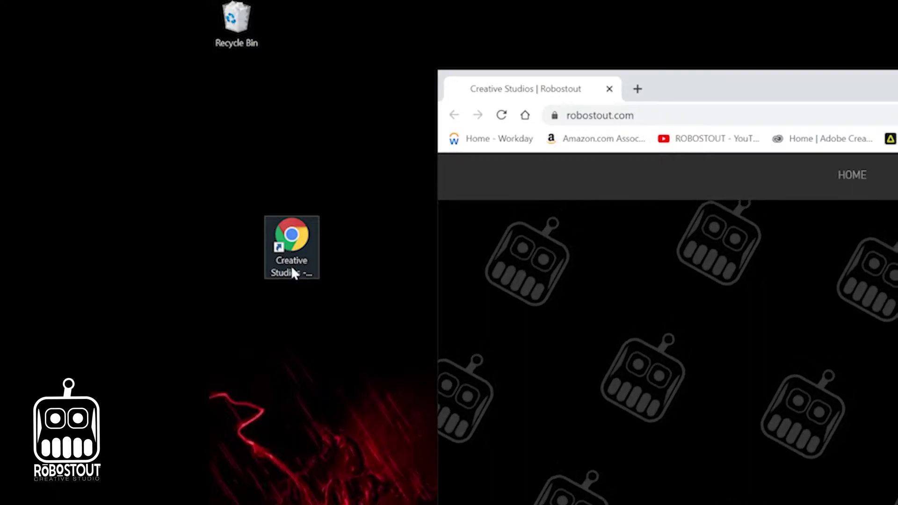
{"action": "left_click", "coordinate": [291, 265]}
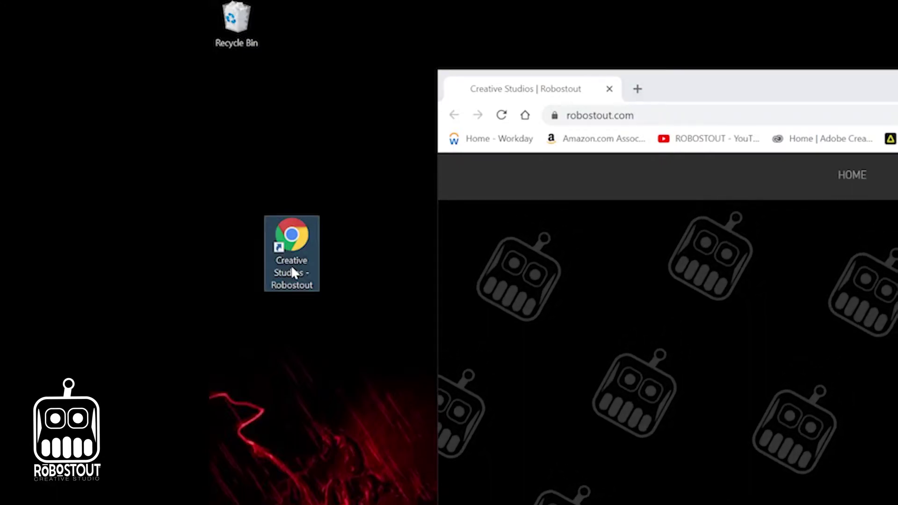
{"action": "right_click", "coordinate": [291, 265]}
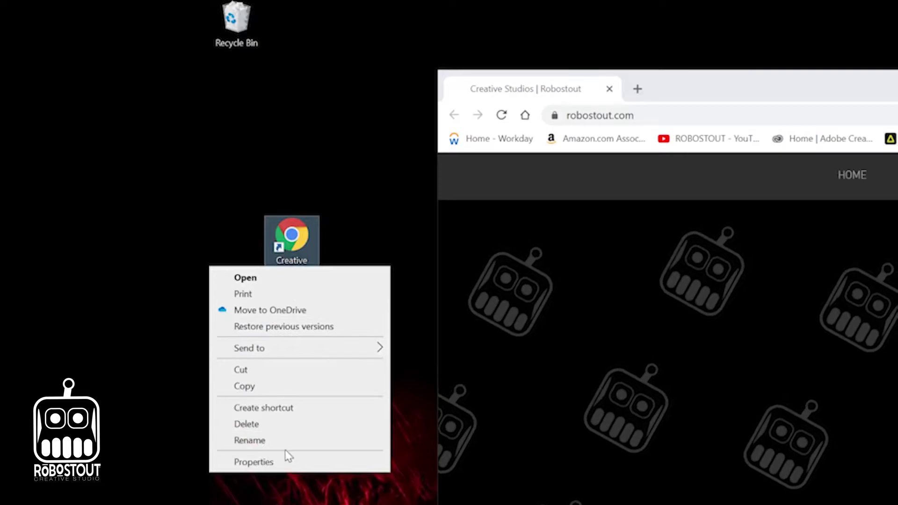
{"action": "left_click", "coordinate": [288, 441]}
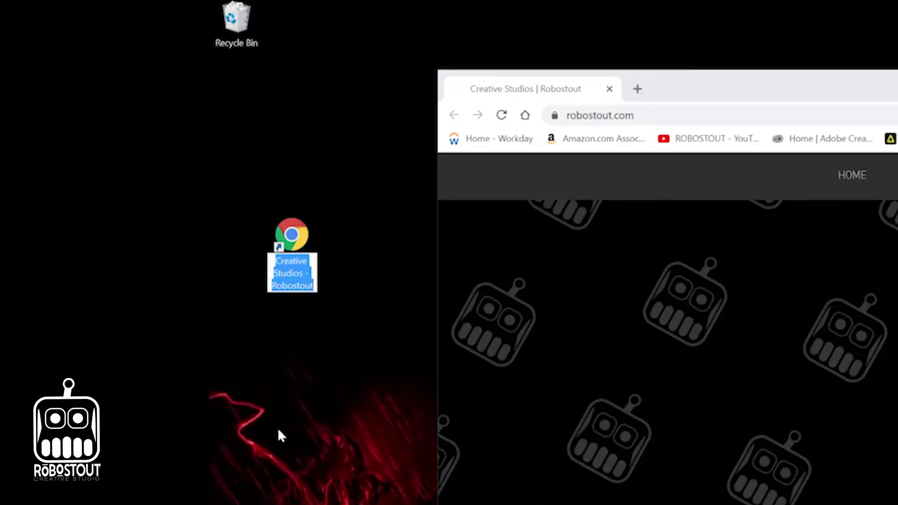
{"action": "type", "text": "Robo"}
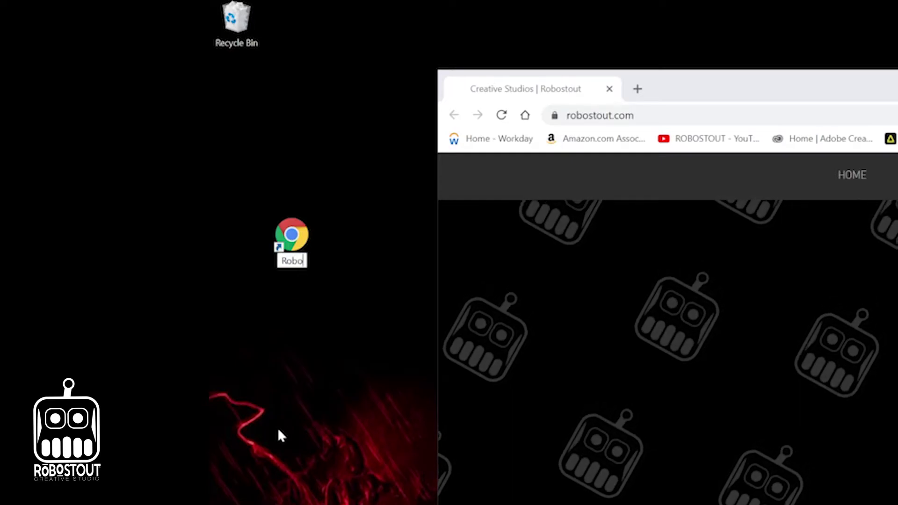
{"action": "type", "text": "stout website"}
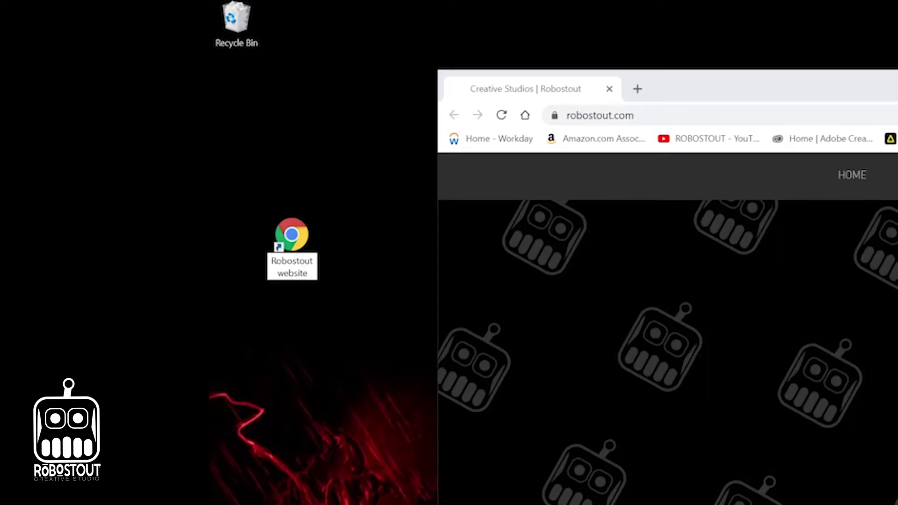
{"action": "key", "text": "Return"}
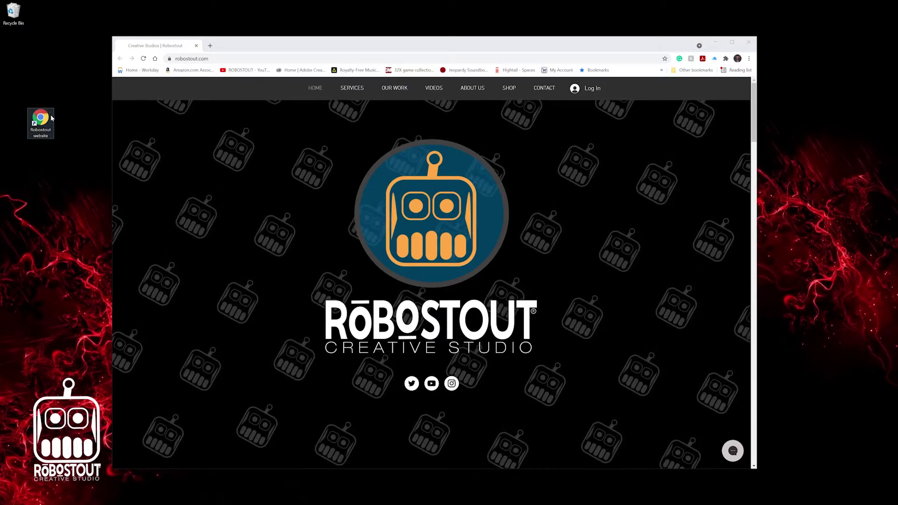
In the shortcut's Properties, change its icon to Chrome's colourful apps-grid icon and apply.
{"action": "left_click", "coordinate": [55, 71]}
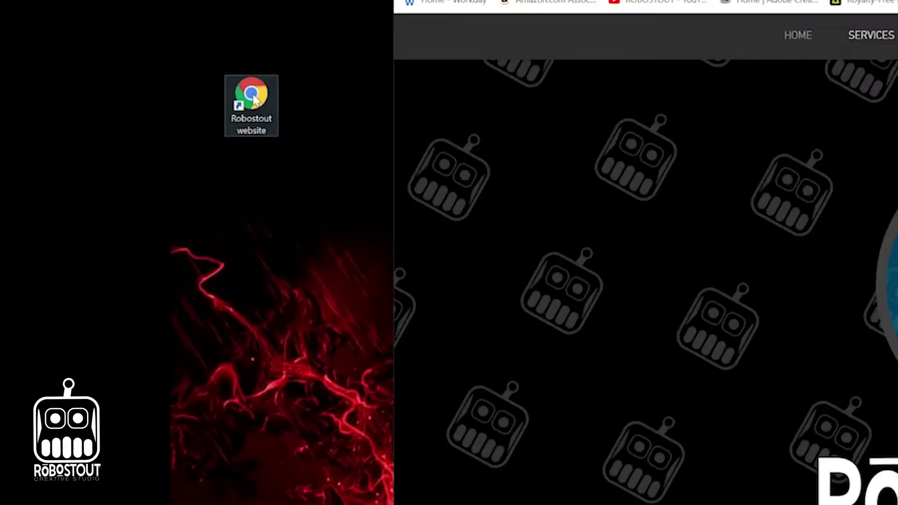
{"action": "right_click", "coordinate": [254, 103]}
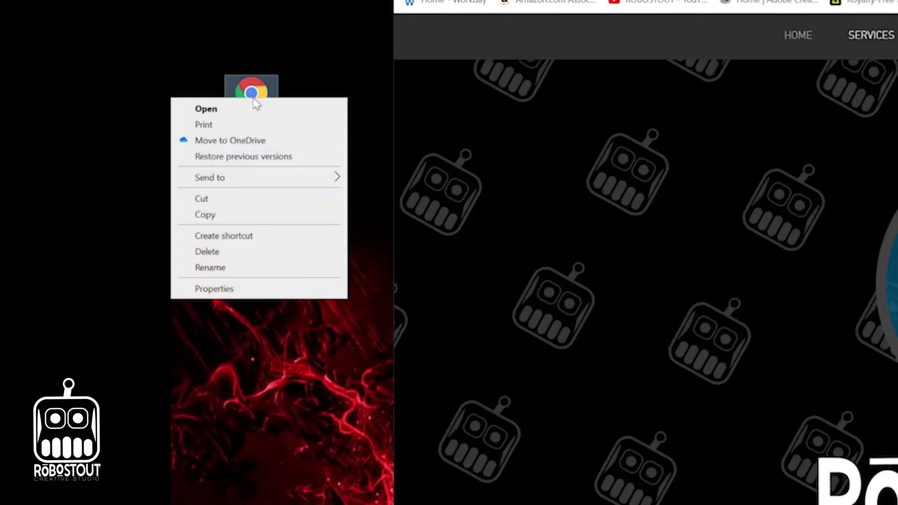
{"action": "left_click", "coordinate": [236, 291]}
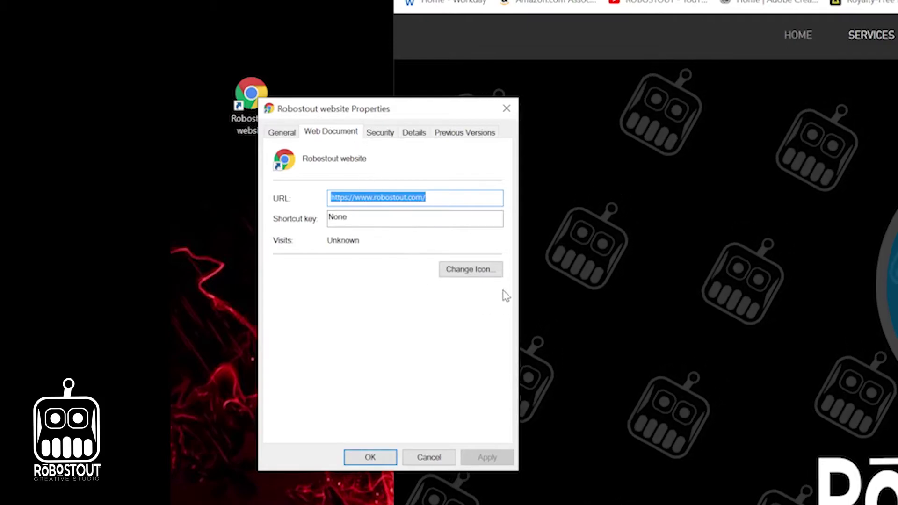
{"action": "left_click", "coordinate": [469, 270]}
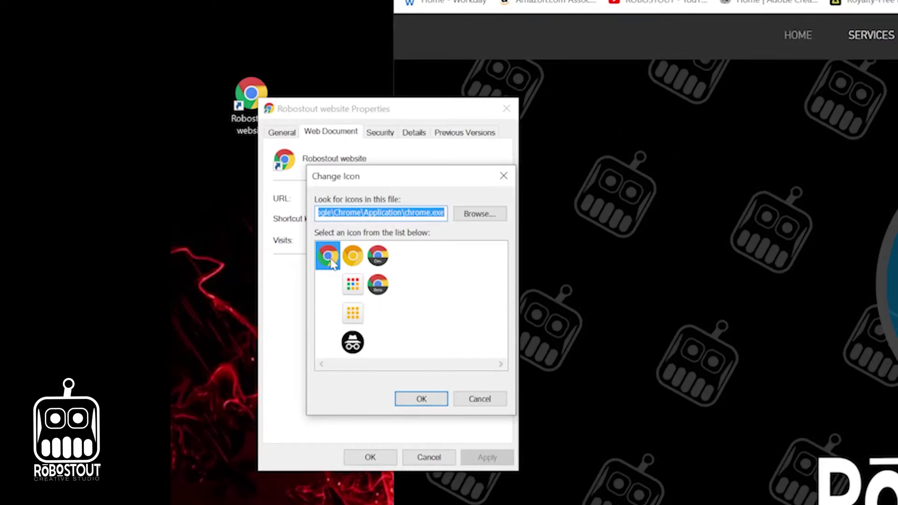
{"action": "left_click", "coordinate": [354, 287]}
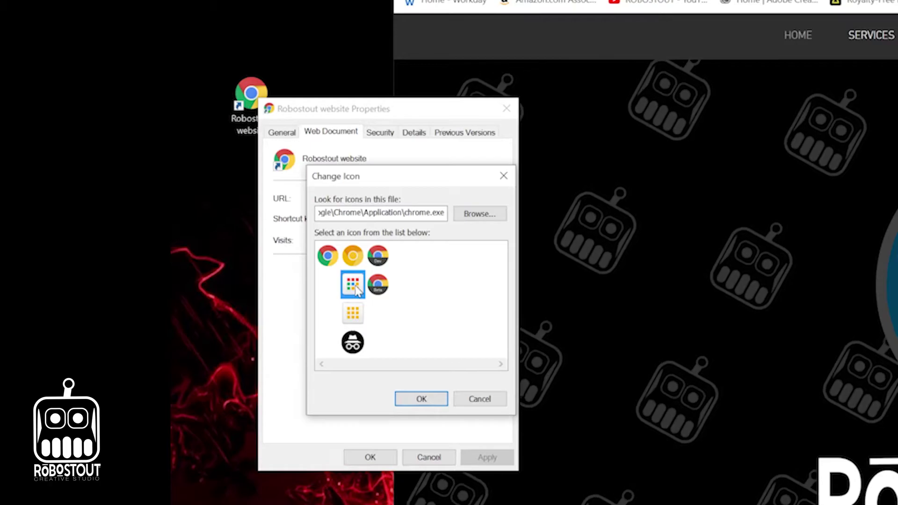
{"action": "left_click", "coordinate": [420, 401]}
{"action": "left_click", "coordinate": [496, 458]}
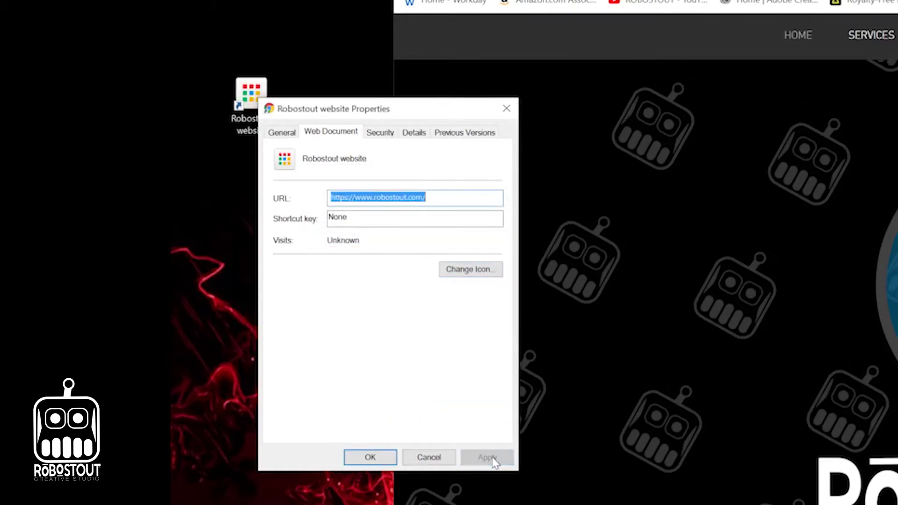
Close Properties and Chrome, then reopen robostout.com from the apps-grid shortcut.
{"action": "left_click", "coordinate": [99, 300]}
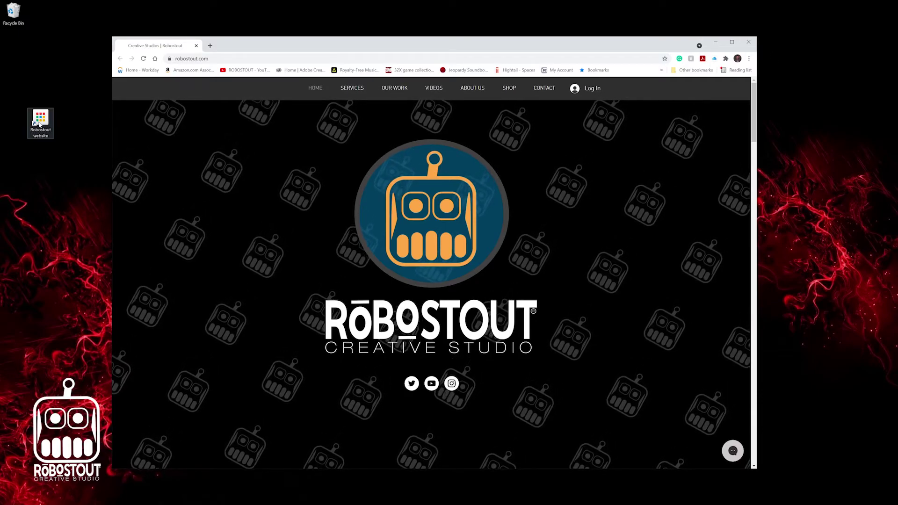
{"action": "left_click", "coordinate": [751, 44]}
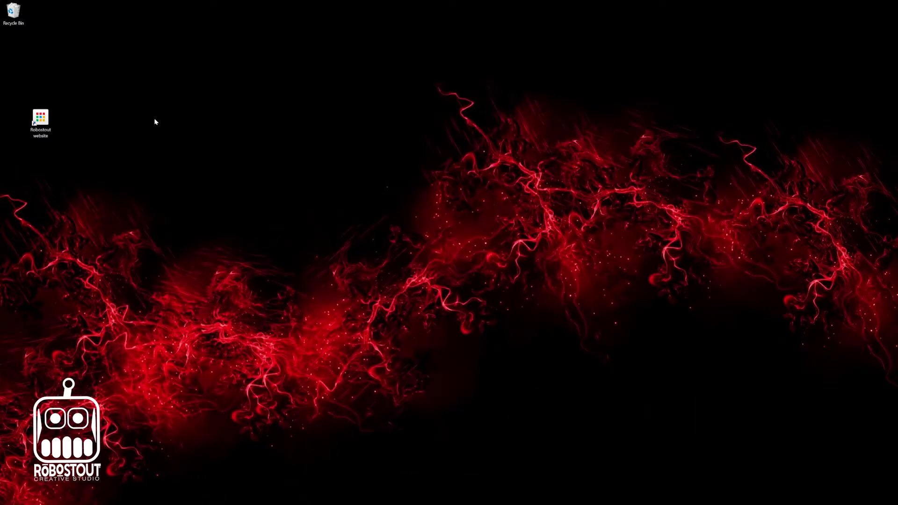
{"action": "double_click", "coordinate": [49, 121]}
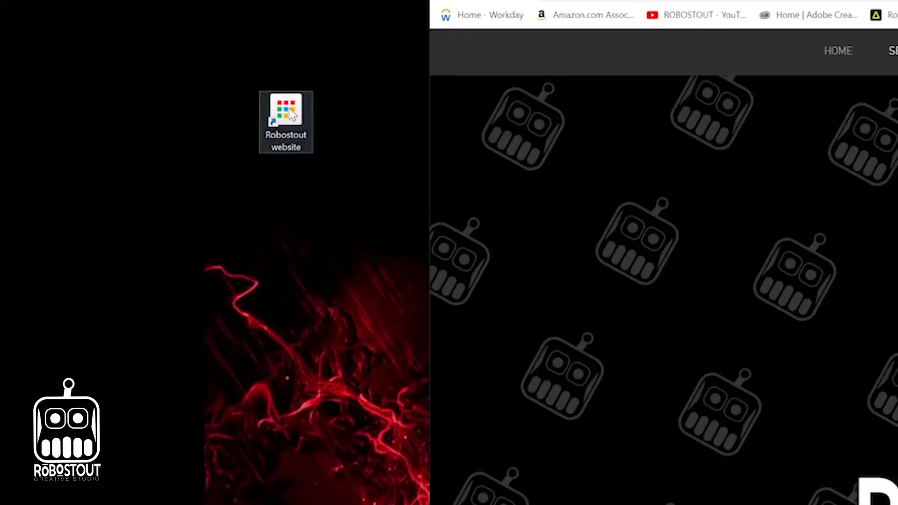
Swap the shortcut's icon for the blue question mark from the SHELL32 list and apply it.
{"action": "right_click", "coordinate": [42, 120]}
{"action": "left_click", "coordinate": [261, 301]}
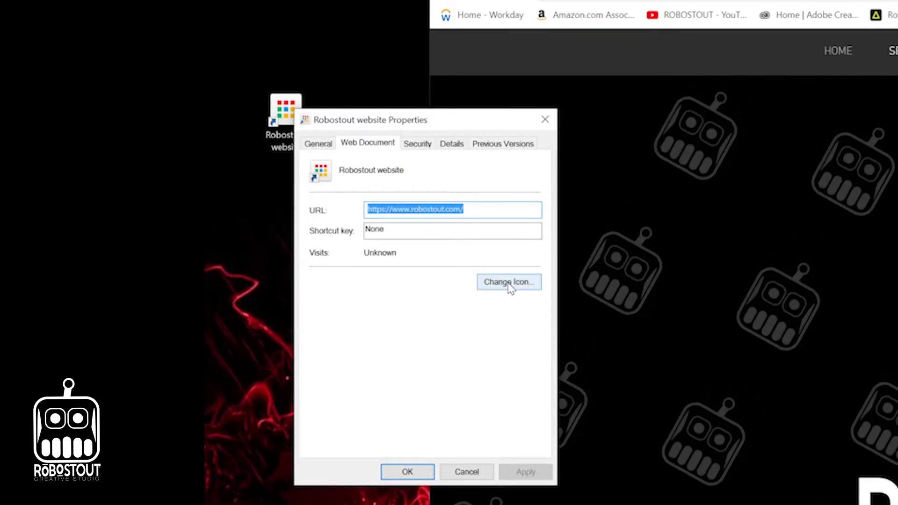
{"action": "left_click", "coordinate": [510, 283]}
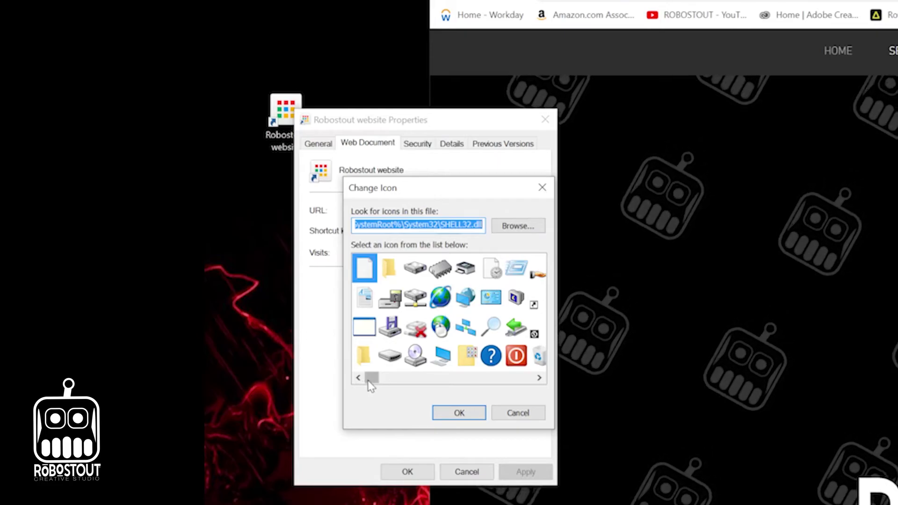
{"action": "left_click_drag", "start_coordinate": [372, 377], "coordinate": [442, 414]}
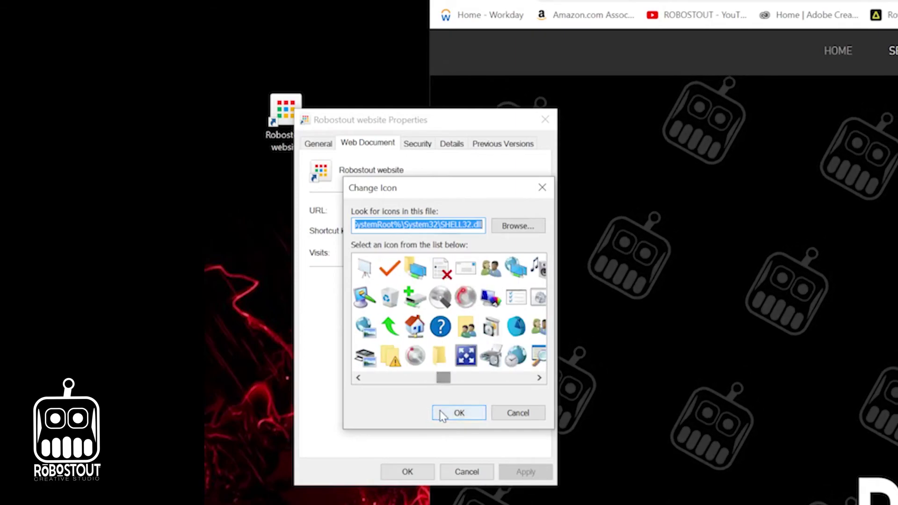
{"action": "left_click", "coordinate": [445, 330]}
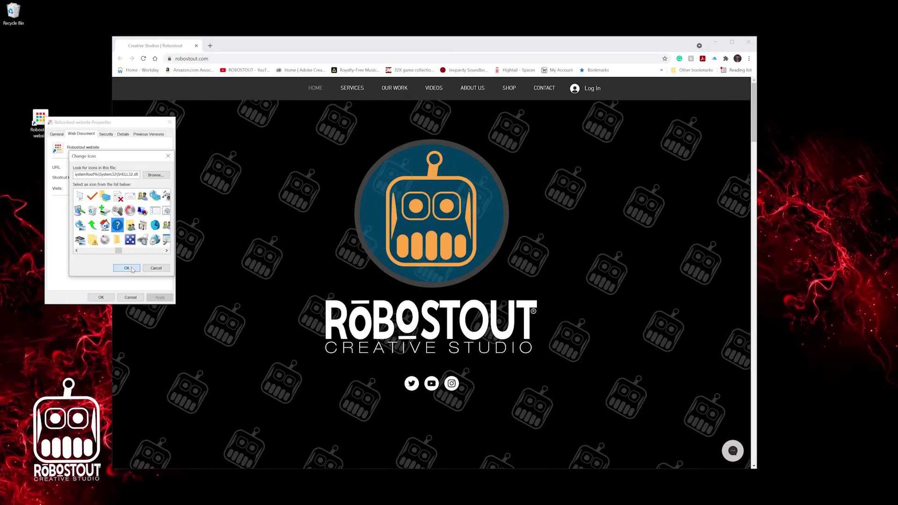
{"action": "left_click", "coordinate": [127, 268]}
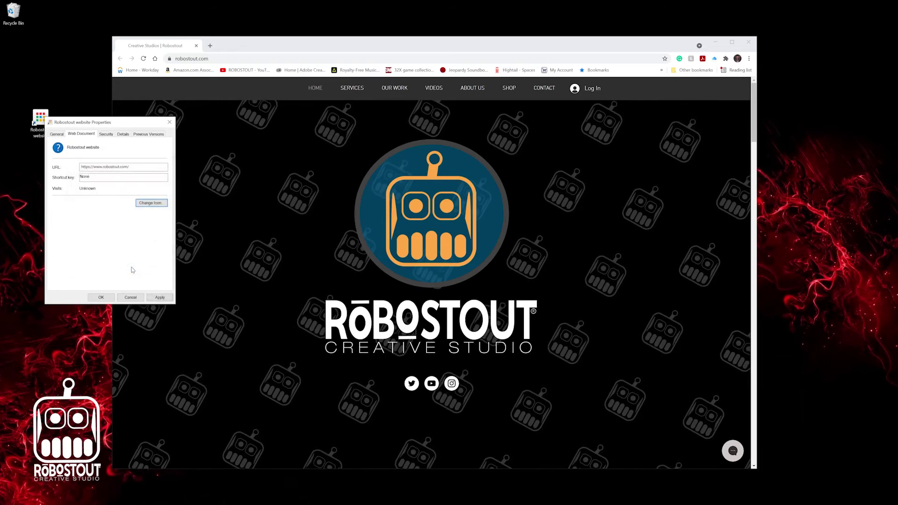
{"action": "left_click", "coordinate": [160, 297]}
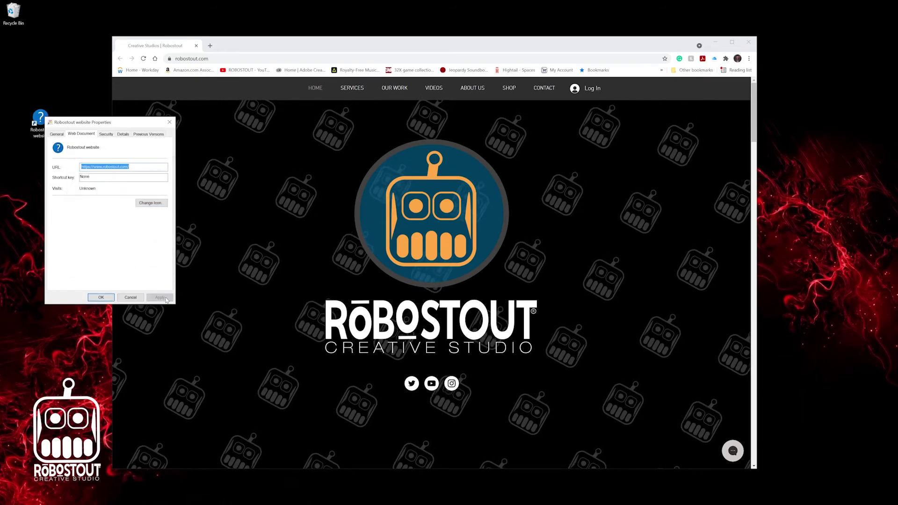
Close Properties and Chrome, then reopen robostout.com from the question-mark shortcut.
{"action": "left_click", "coordinate": [100, 297]}
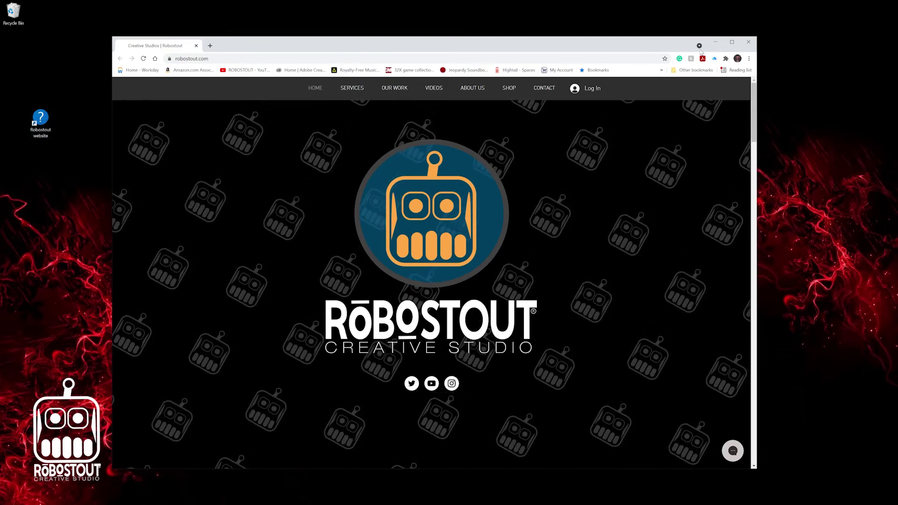
{"action": "left_click", "coordinate": [746, 43]}
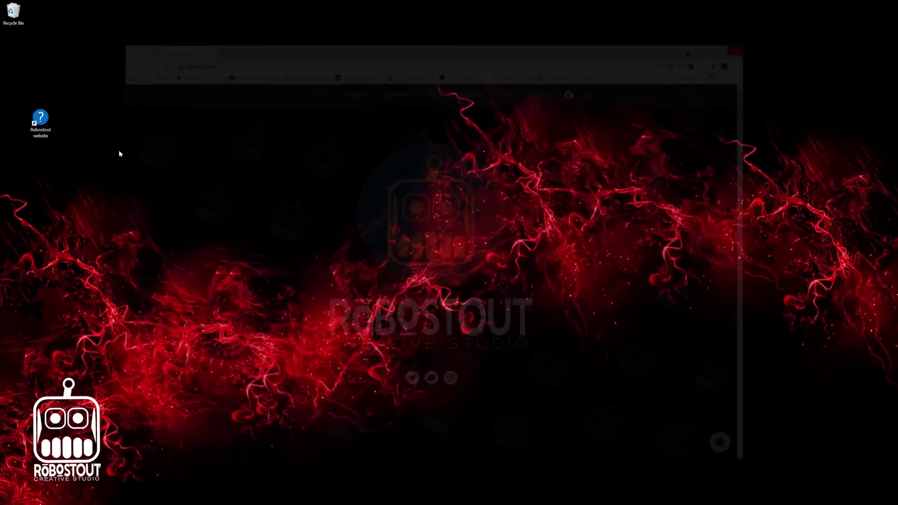
{"action": "double_click", "coordinate": [47, 123]}
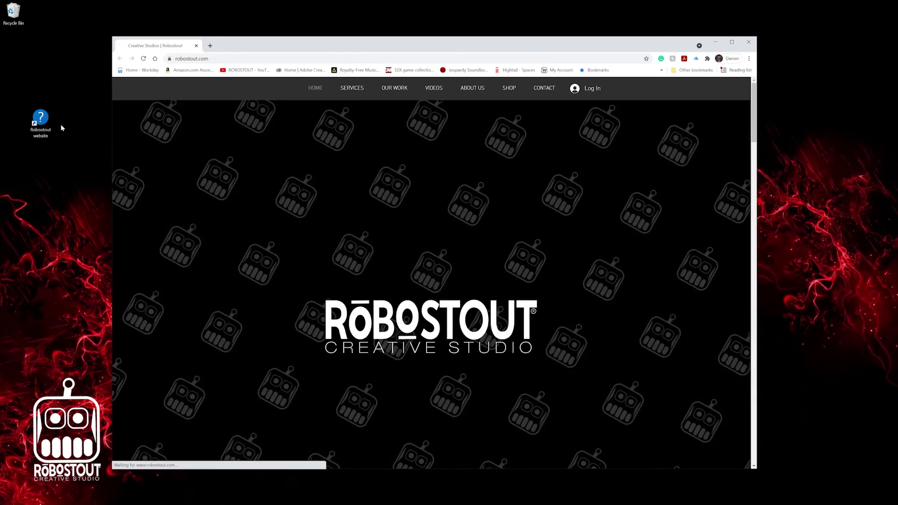